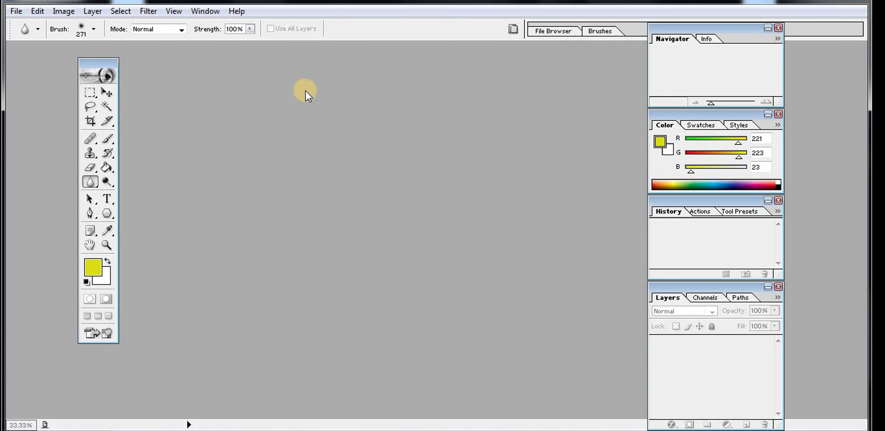
Open back.jpg from the Photoshop Practicals folder and move its window clear of the toolbox.
double_click(305, 90)
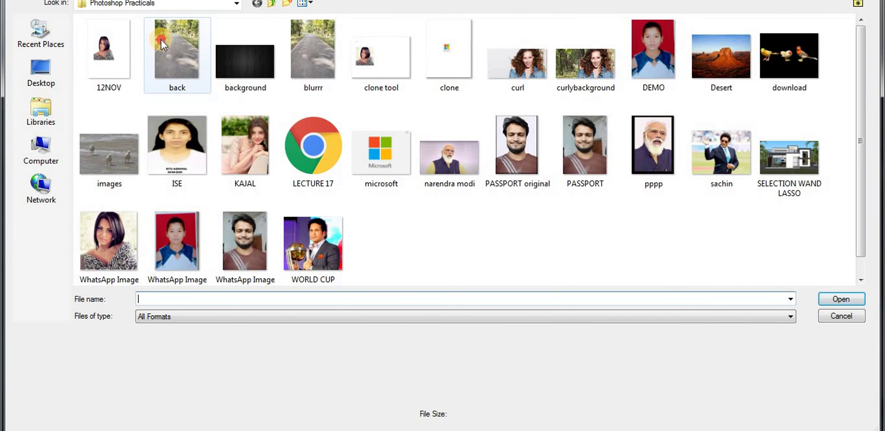
double_click(161, 38)
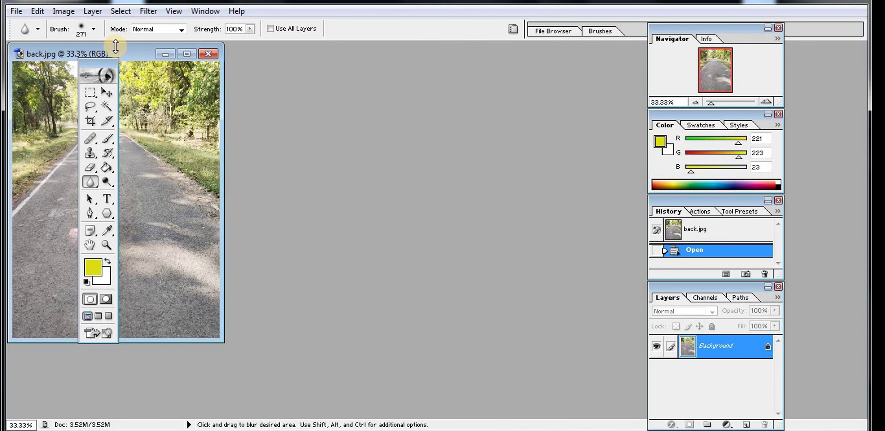
drag(260, 65, 300, 66)
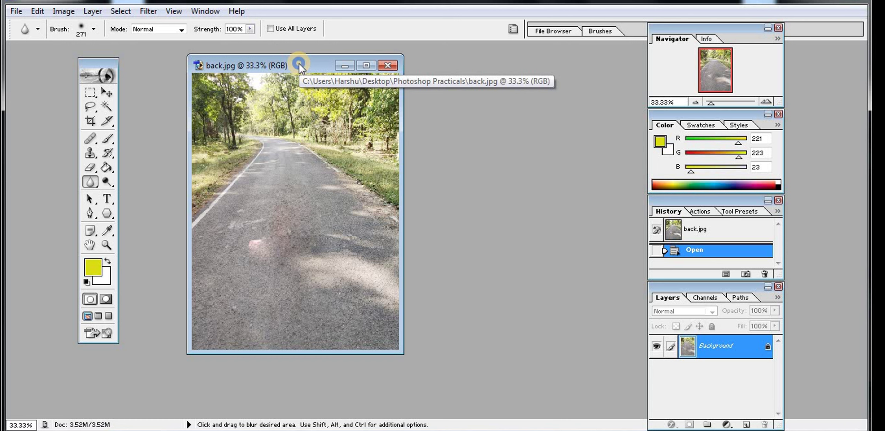
Duplicate the back.jpg image as "back copy".
right_click(299, 65)
click(333, 71)
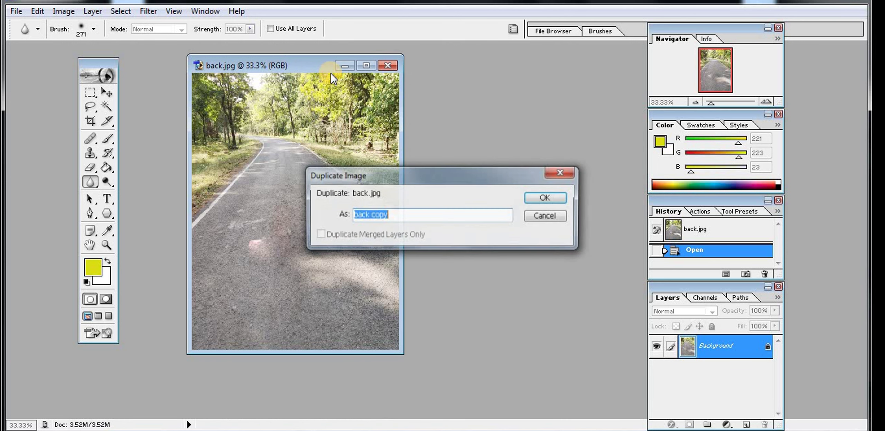
click(549, 199)
Close the original back.jpg and arrange the back copy window and the toolbox side by side without overlap.
drag(94, 74, 350, 83)
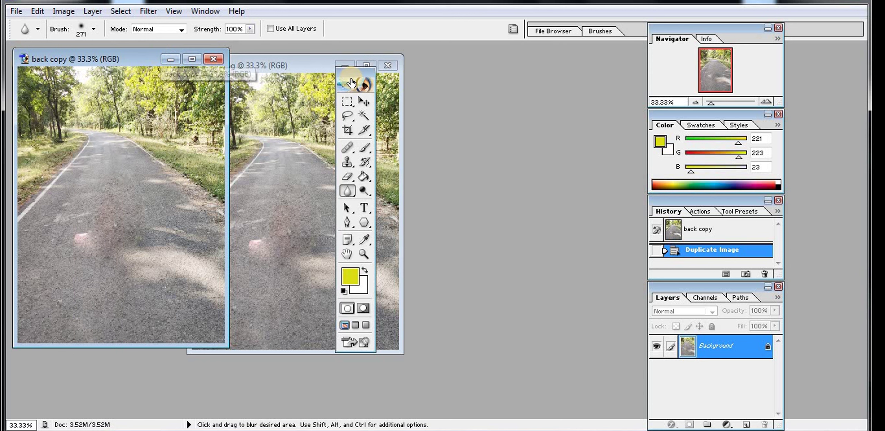
click(270, 65)
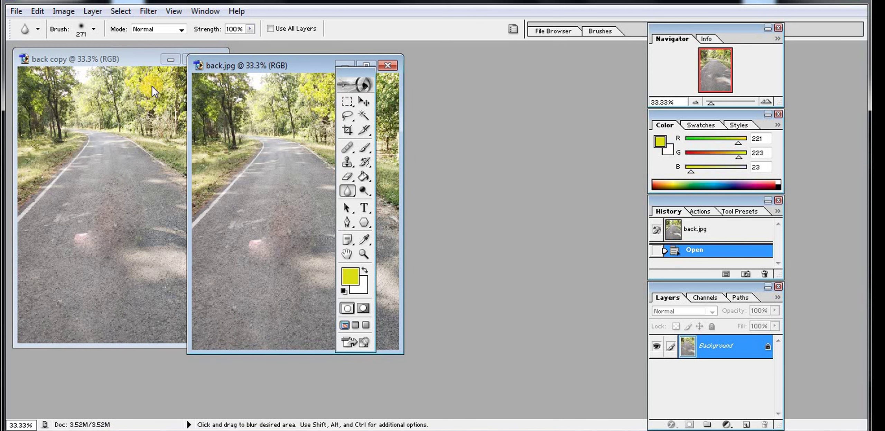
click(389, 65)
drag(342, 73, 199, 78)
drag(94, 55, 389, 62)
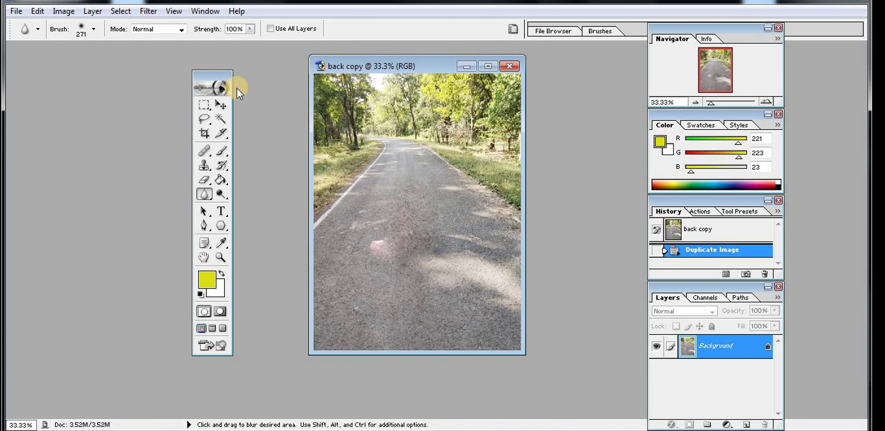
drag(176, 76, 138, 76)
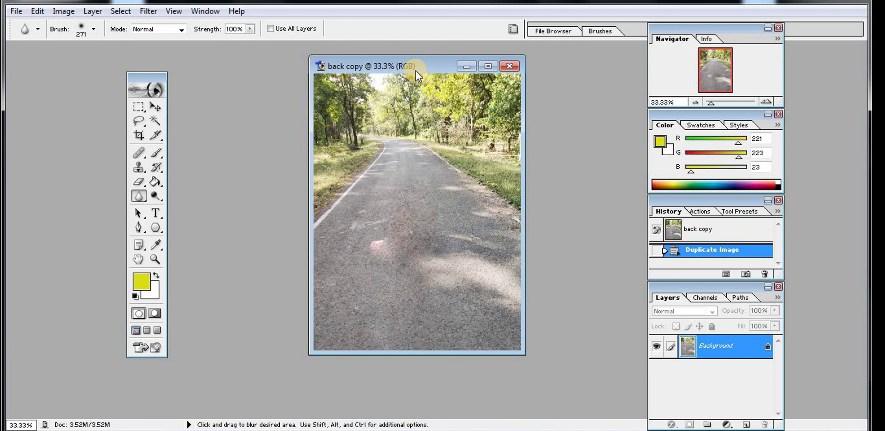
drag(407, 70, 362, 93)
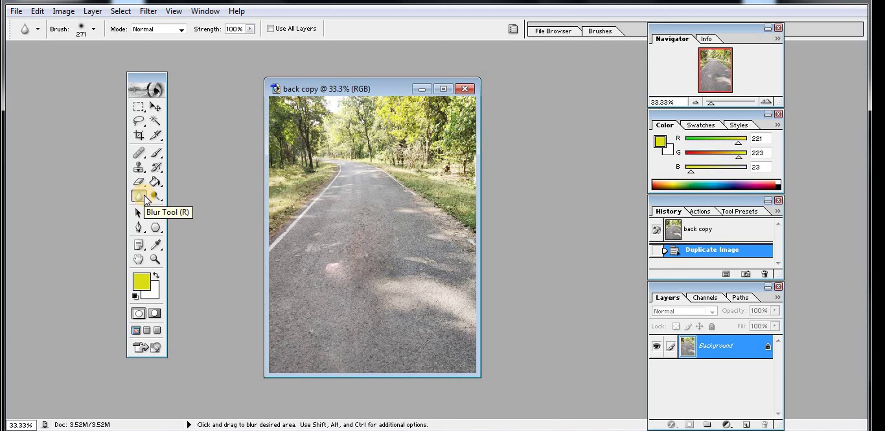
click(94, 30)
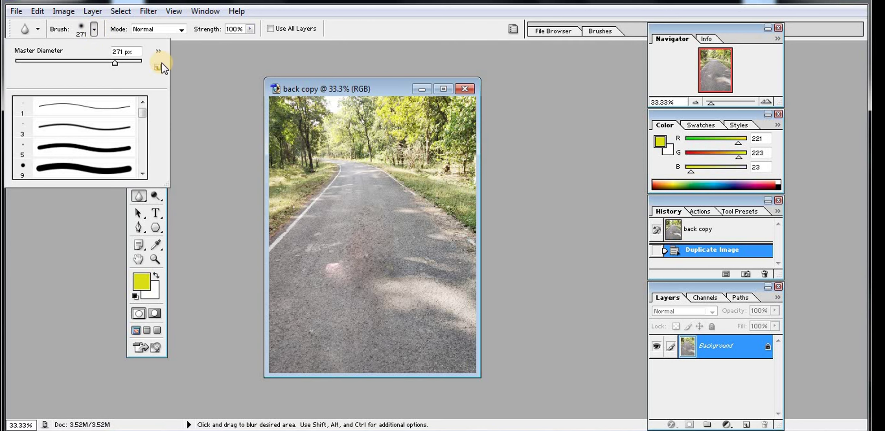
click(206, 111)
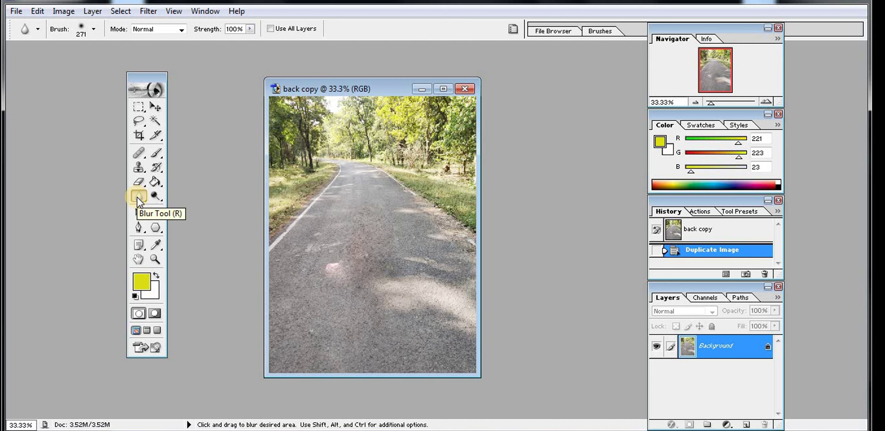
click(93, 29)
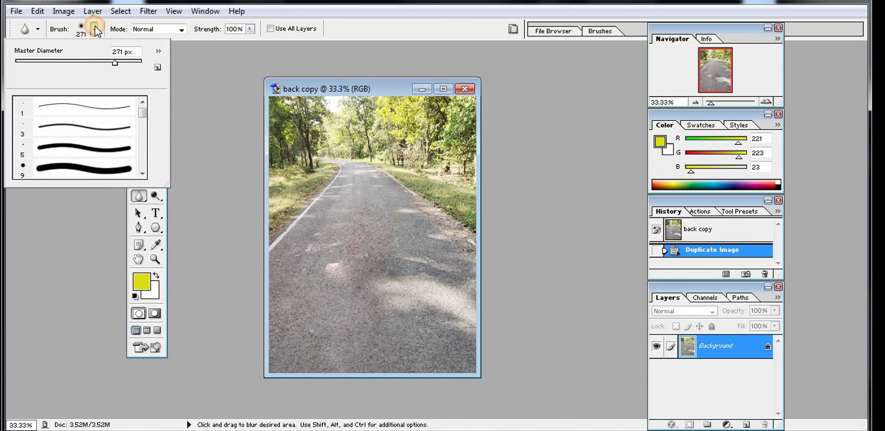
click(94, 29)
click(94, 30)
Try the 3, 5 and 9 px brush presets for the Blur tool, ending with the 74 px star-shaped brush.
mouse_move(142, 119)
mouse_down()
mouse_move(142, 169)
mouse_move(144, 104)
mouse_up()
click(98, 133)
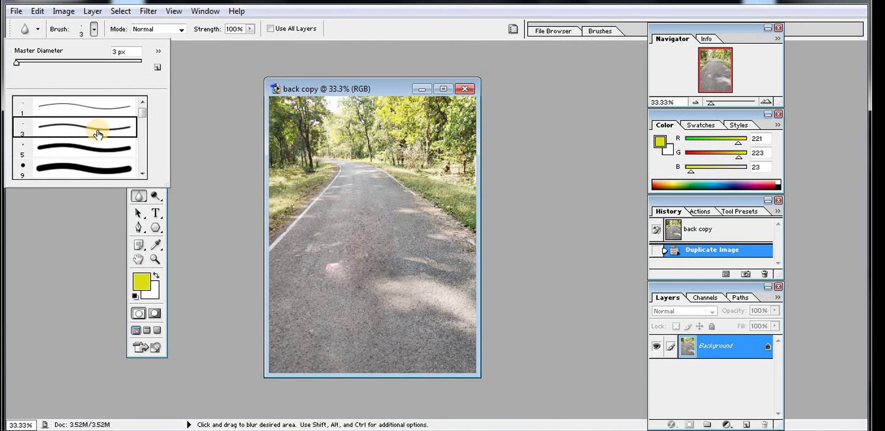
click(102, 148)
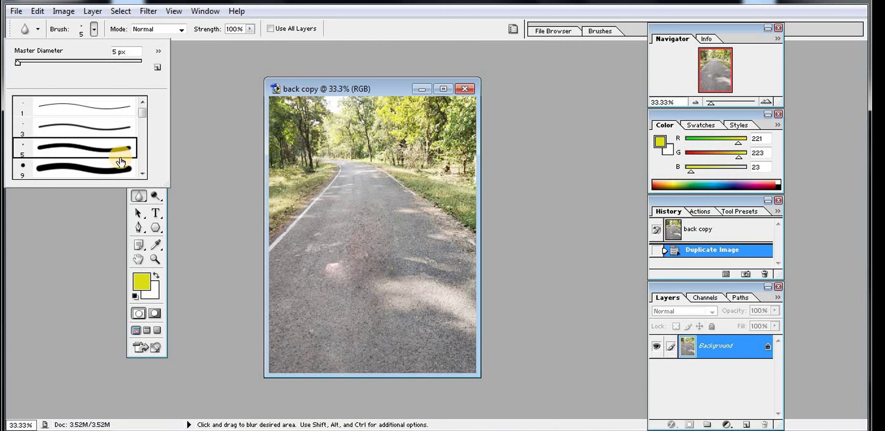
click(120, 162)
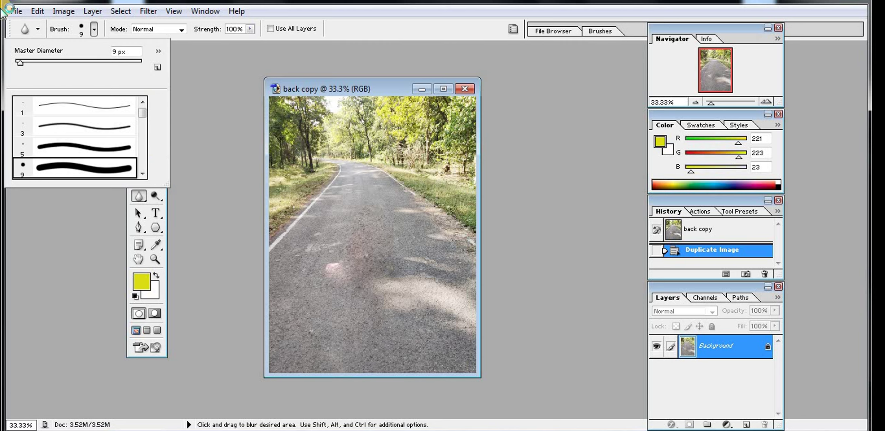
drag(142, 114, 145, 149)
click(98, 149)
drag(142, 149, 142, 111)
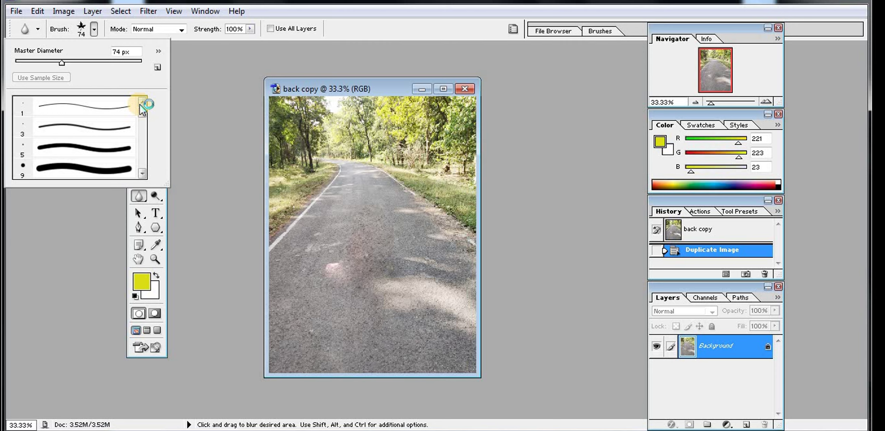
click(208, 80)
Blur part of the trees beside the road with the star brush in Normal mode at 100% strength.
click(181, 31)
click(182, 31)
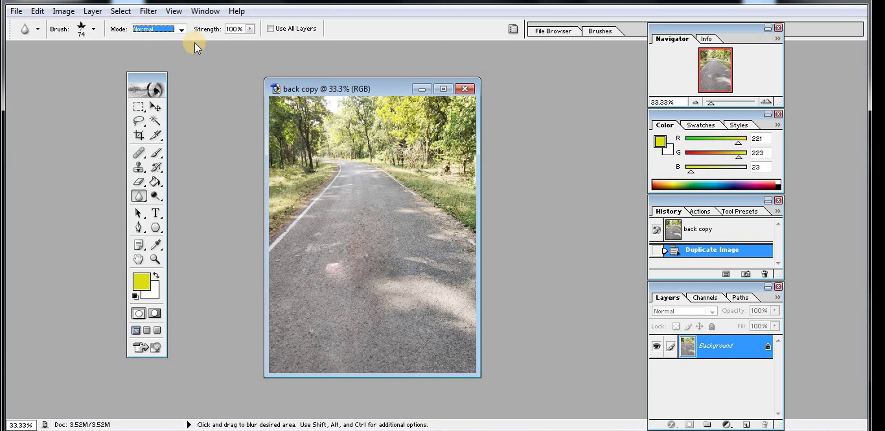
drag(237, 28, 224, 27)
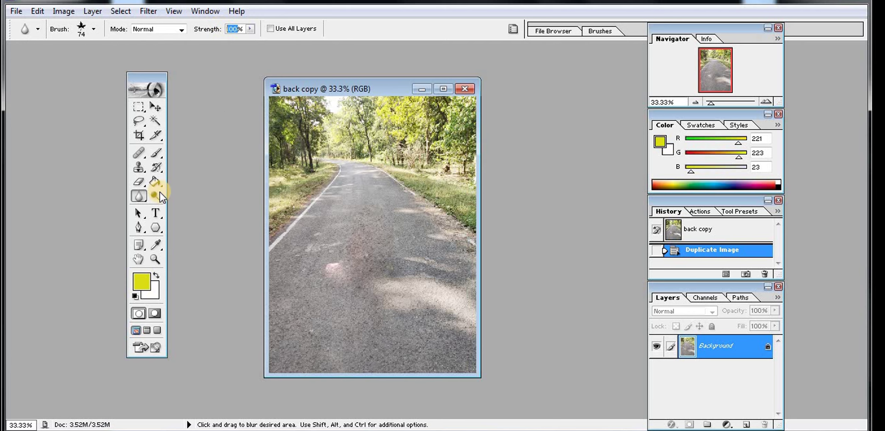
click(135, 196)
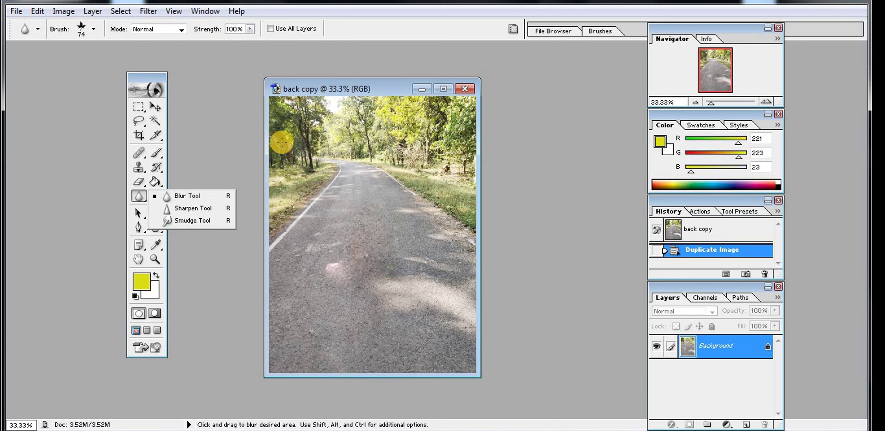
click(323, 132)
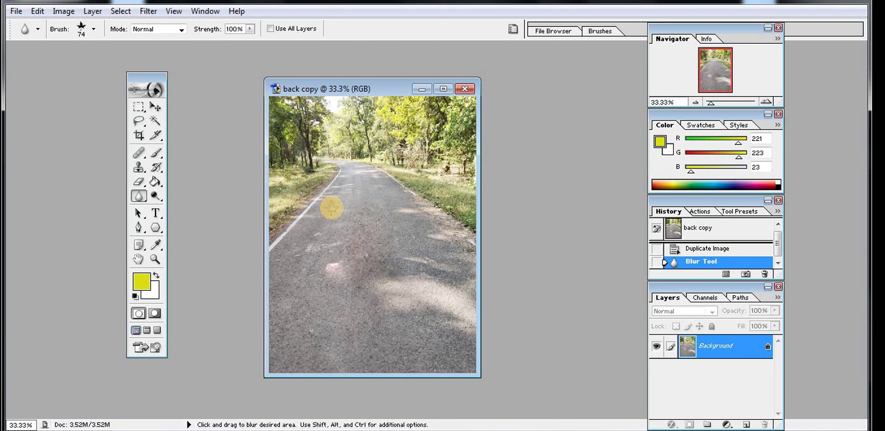
Switch the Blur tool to the hard round 1 px preset and enlarge its master diameter to 173 px.
click(91, 30)
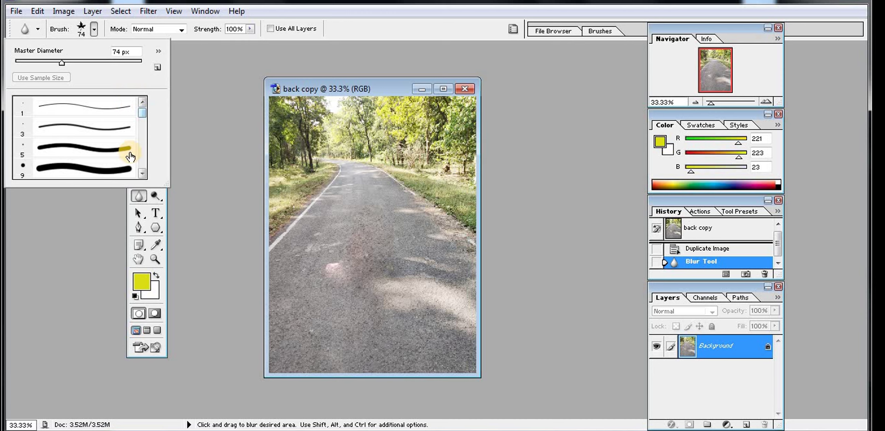
click(118, 169)
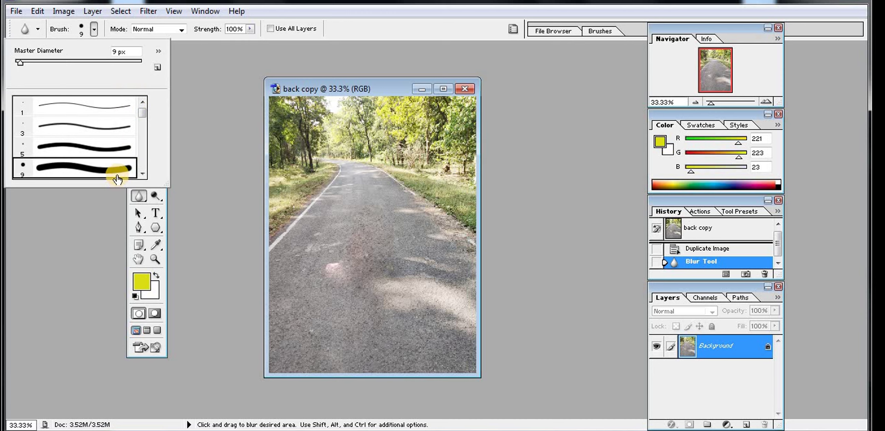
click(227, 132)
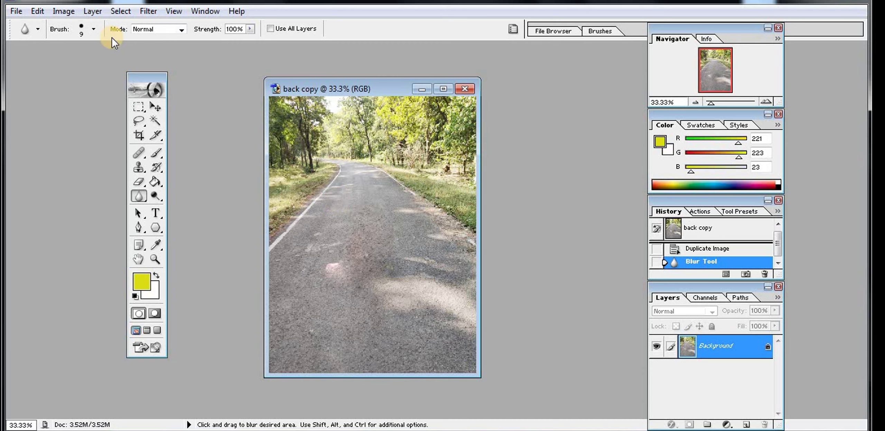
click(93, 29)
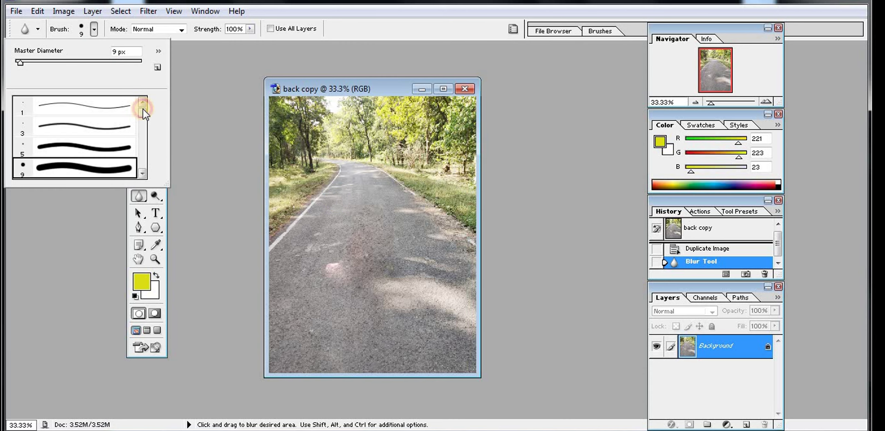
click(115, 108)
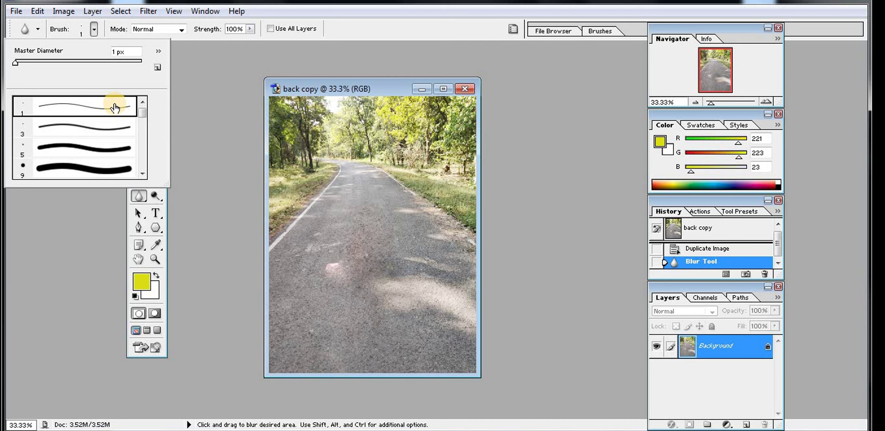
drag(17, 62, 101, 62)
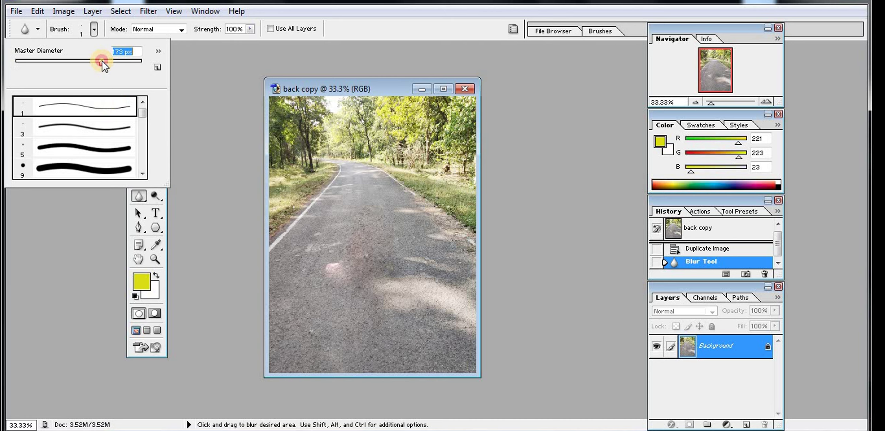
Blur the trees and grass on both sides of the road with the 173 px brush at 100% strength.
click(332, 175)
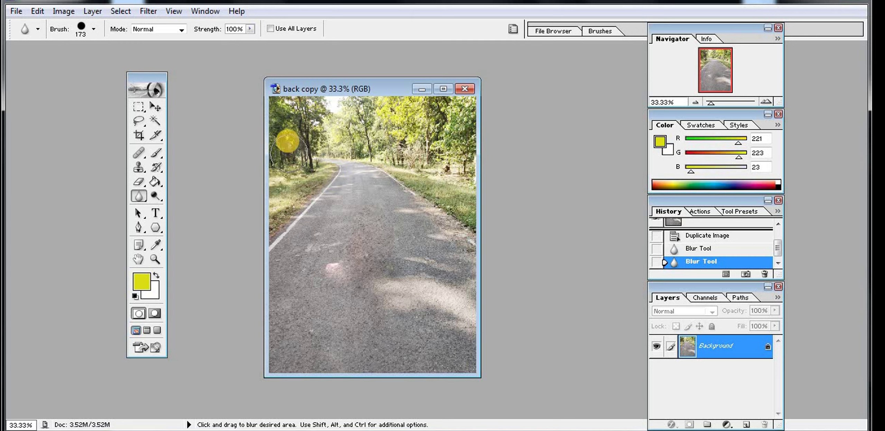
mouse_move(284, 113)
mouse_down()
mouse_move(276, 221)
mouse_move(286, 87)
mouse_move(300, 102)
mouse_move(315, 179)
mouse_move(323, 107)
mouse_move(345, 116)
mouse_move(331, 177)
mouse_move(373, 103)
mouse_move(411, 111)
mouse_move(394, 138)
mouse_move(416, 178)
mouse_move(423, 122)
mouse_move(458, 114)
mouse_move(507, 172)
mouse_move(476, 132)
mouse_move(420, 114)
mouse_move(293, 190)
mouse_move(257, 237)
mouse_move(268, 164)
mouse_move(302, 134)
mouse_move(335, 174)
mouse_move(422, 177)
mouse_move(474, 224)
mouse_move(419, 126)
mouse_move(347, 110)
mouse_move(299, 135)
mouse_move(282, 237)
mouse_move(319, 142)
mouse_up()
click(408, 136)
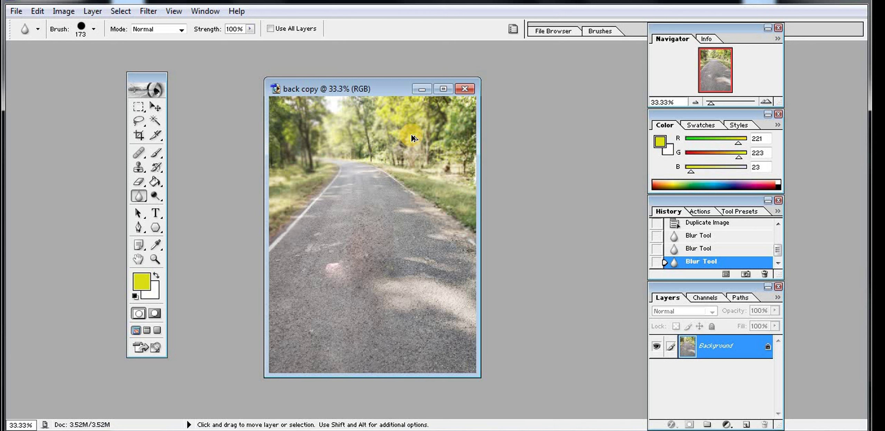
Undo all three blur strokes on the back copy.
key(ctrl+alt+z)
key(ctrl+alt+z)
key(ctrl+alt+z)
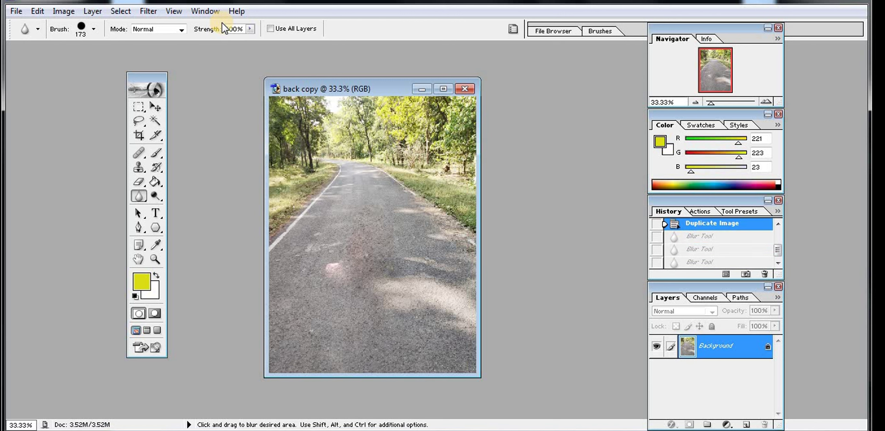
Set the Blur tool's strength to 5% and paint over the trees beside the road.
click(200, 27)
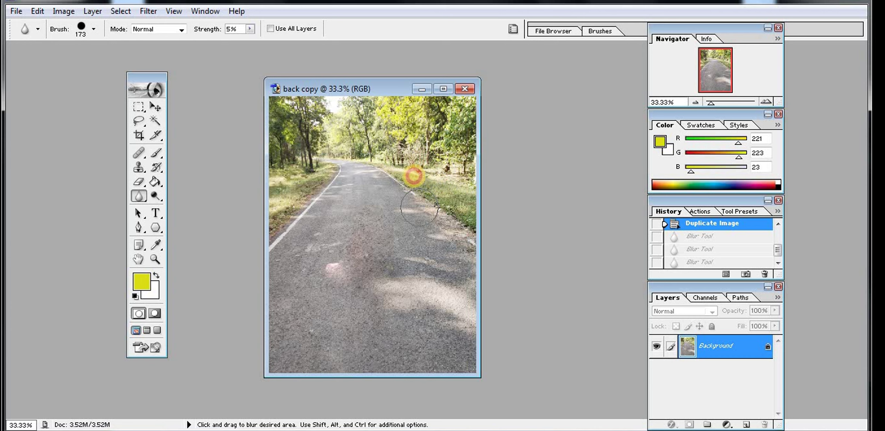
mouse_move(311, 126)
mouse_down()
mouse_move(296, 129)
mouse_move(304, 152)
mouse_up()
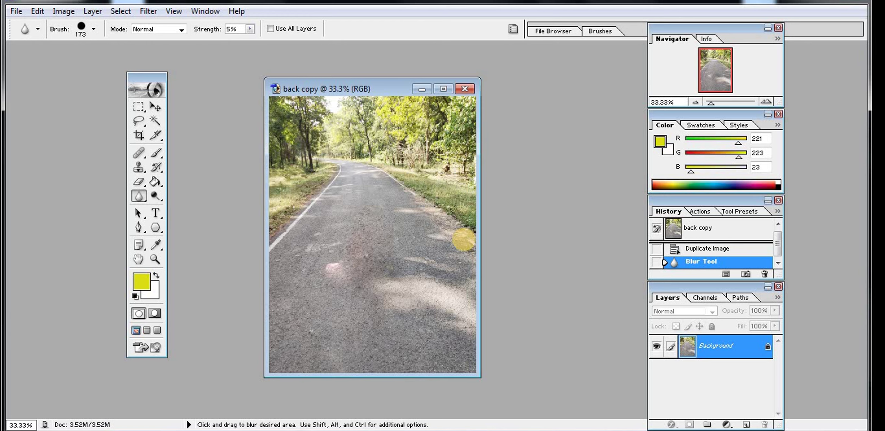
Switch to the LECTURE 29 presentation in PowerPoint and go to the closing THANK YOU slide.
mouse_move(452, 411)
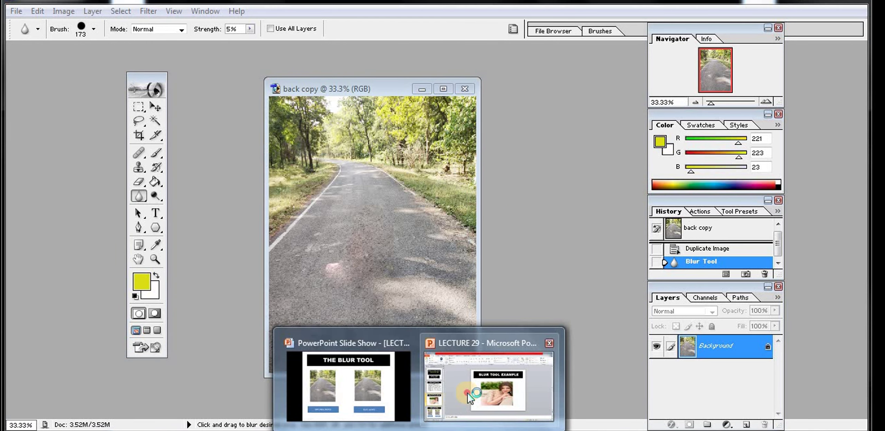
click(553, 356)
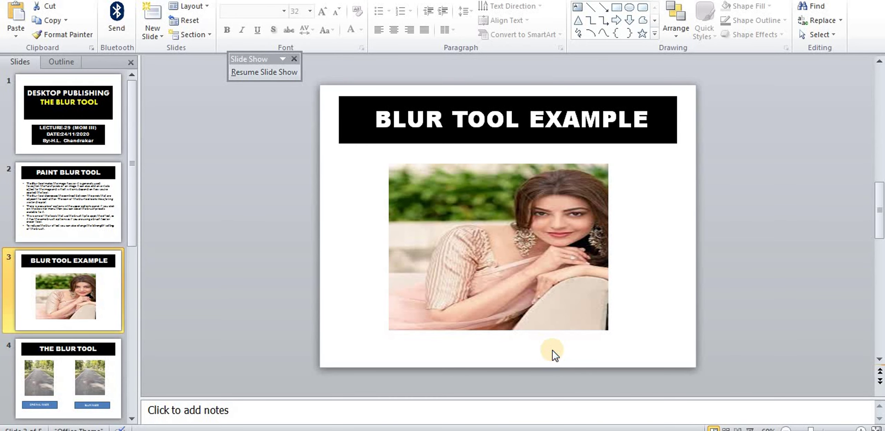
click(59, 351)
key(Down)
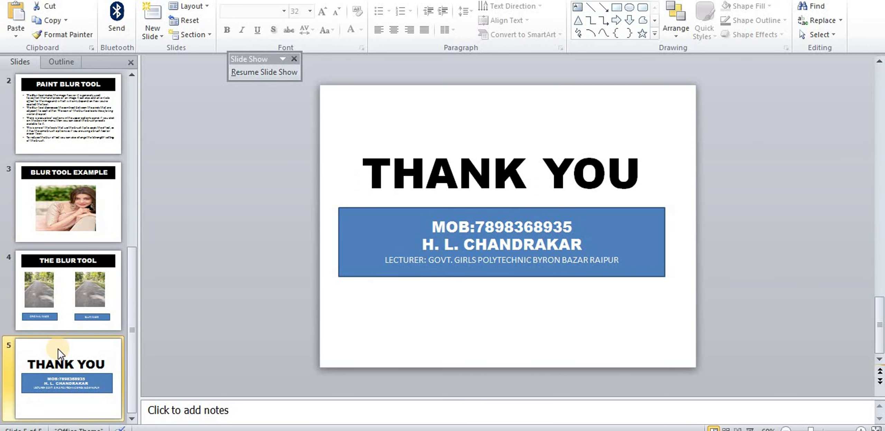